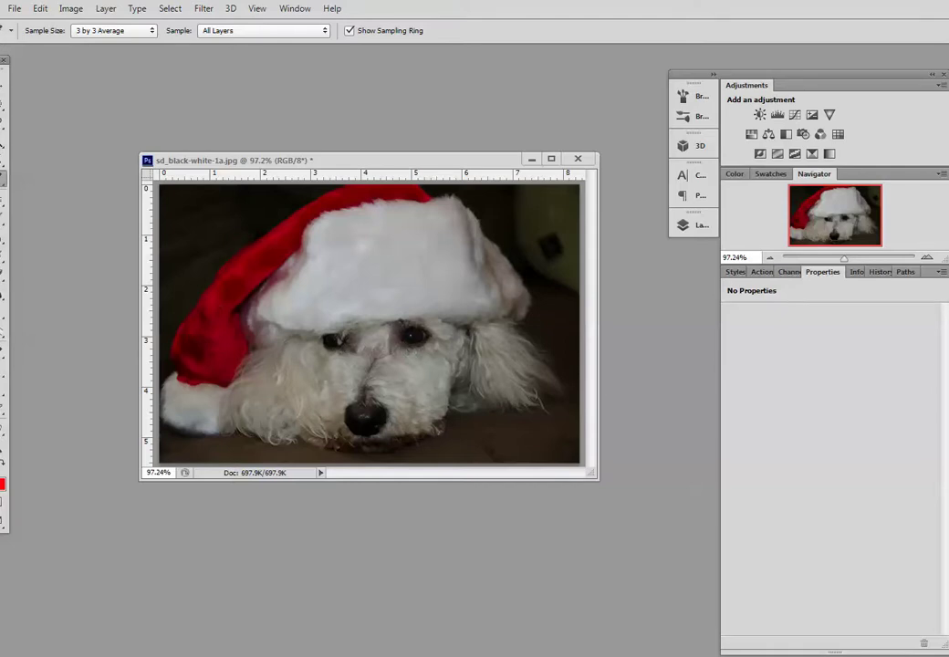
pyautogui.click(68, 11)
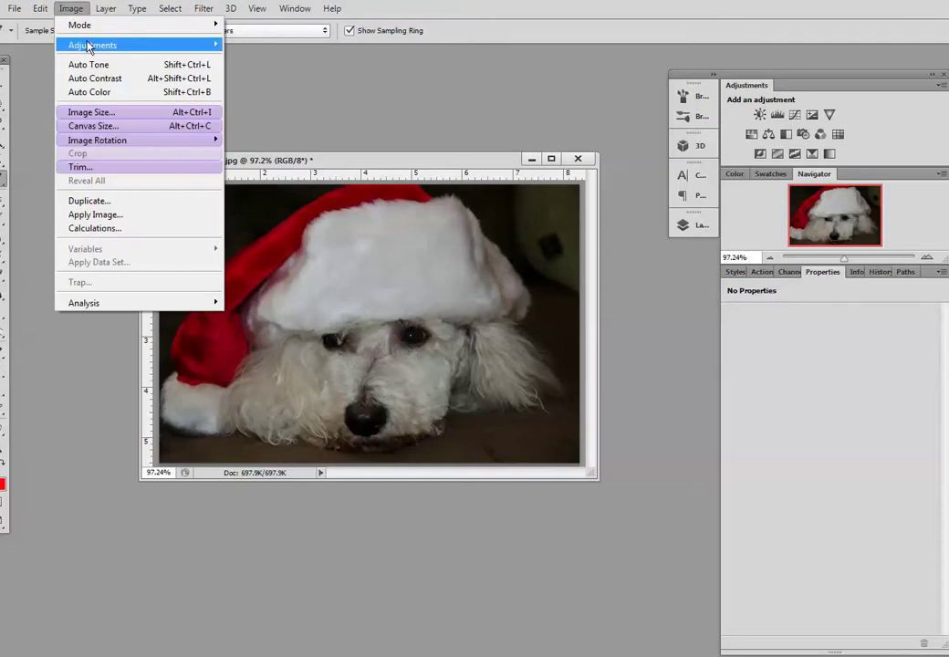
pyautogui.moveTo(89, 47)
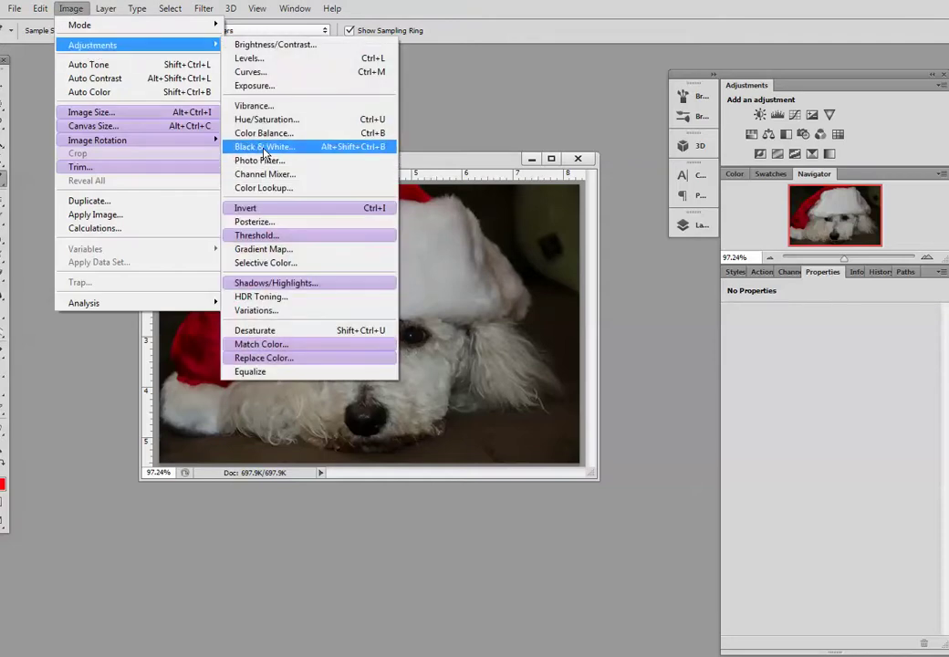
pyautogui.click(479, 552)
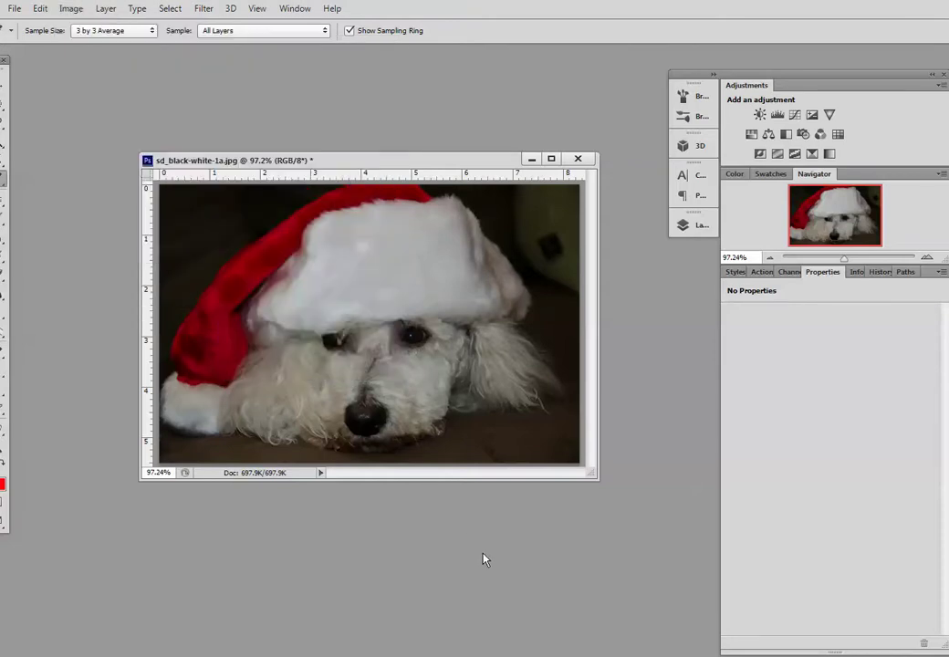
pyautogui.click(693, 226)
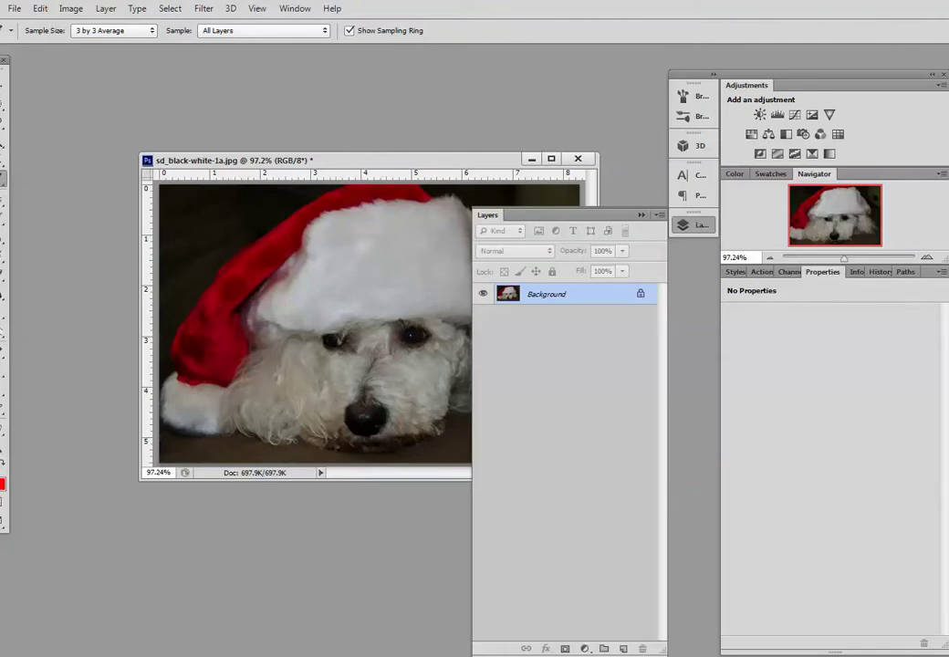
pyautogui.click(585, 648)
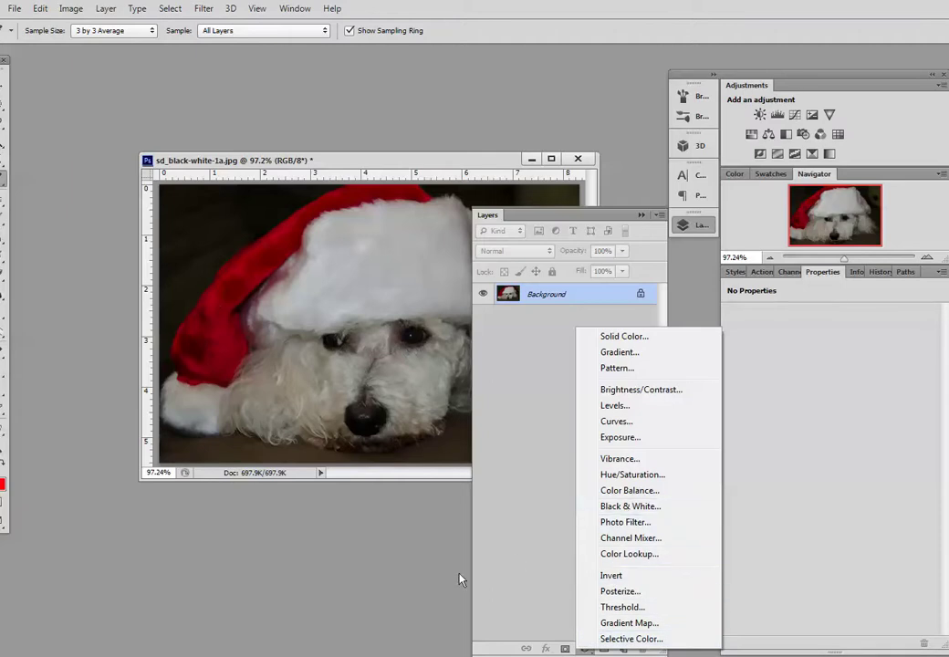
pyautogui.click(371, 573)
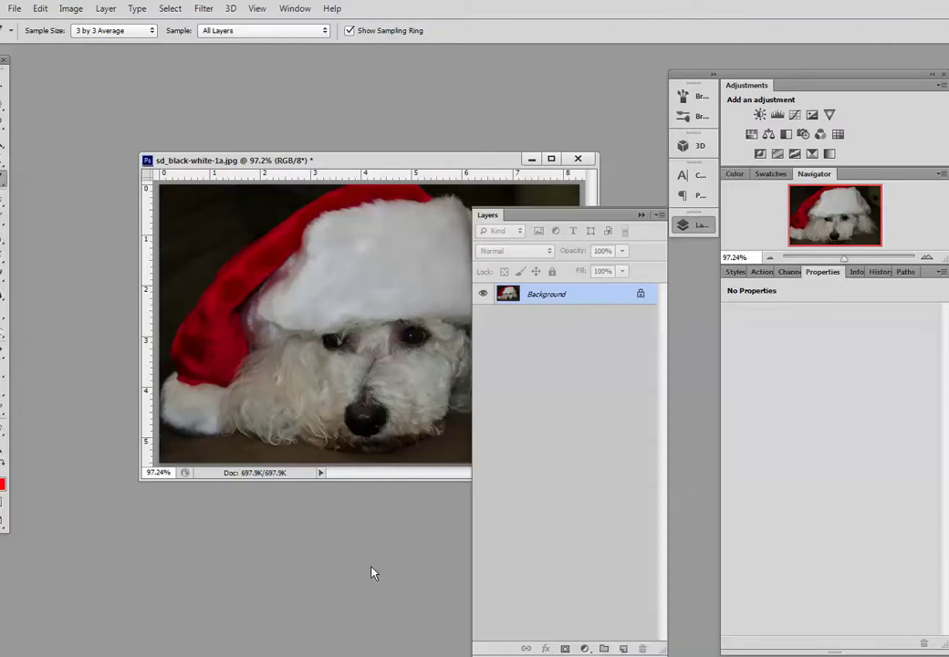
pyautogui.click(644, 216)
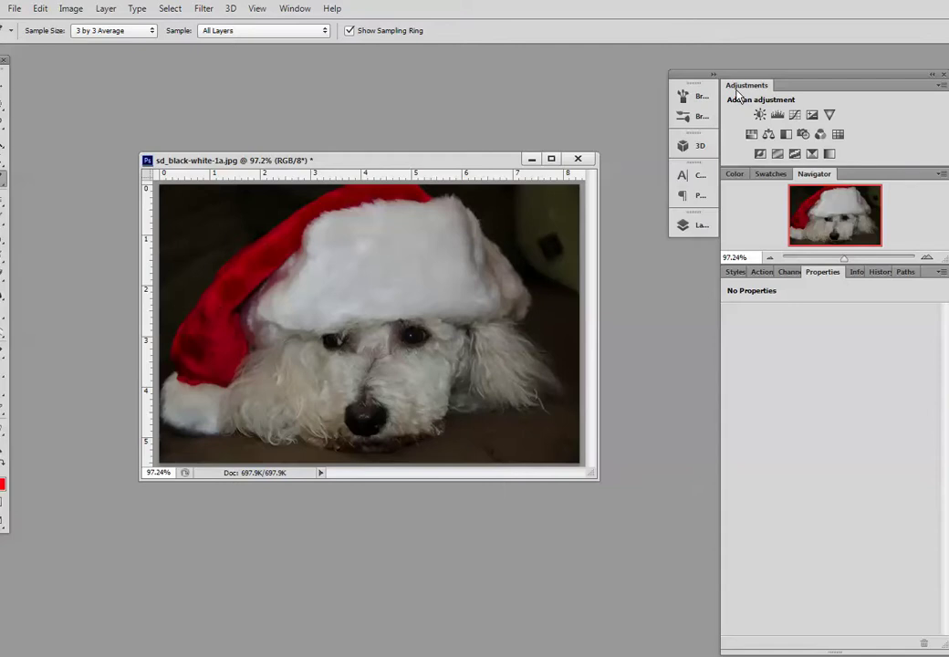
# - Add a Black & White adjustment layer above the Background and check it in the layer stack
pyautogui.click(787, 137)
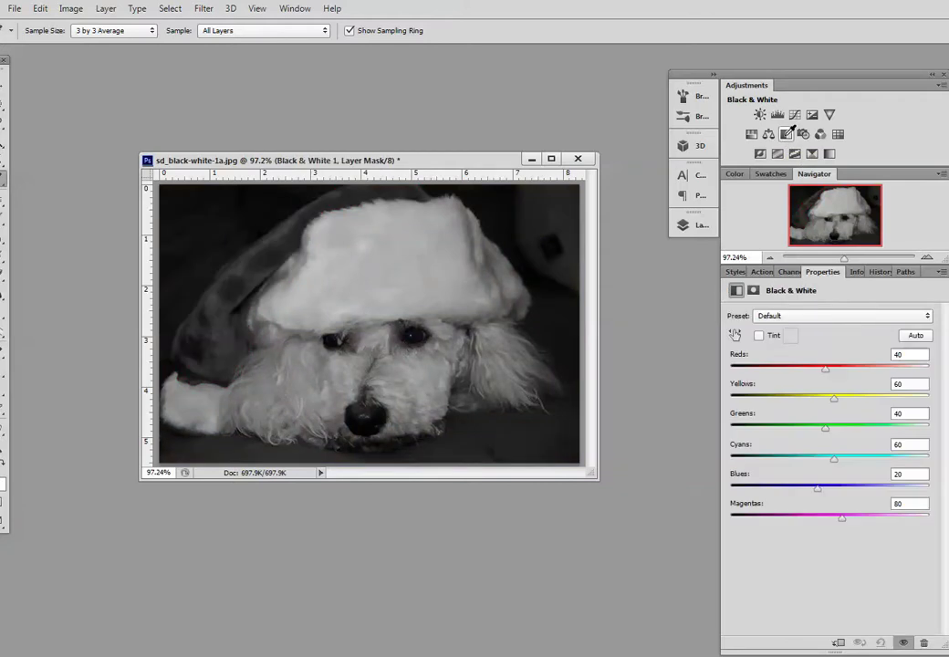
pyautogui.click(702, 228)
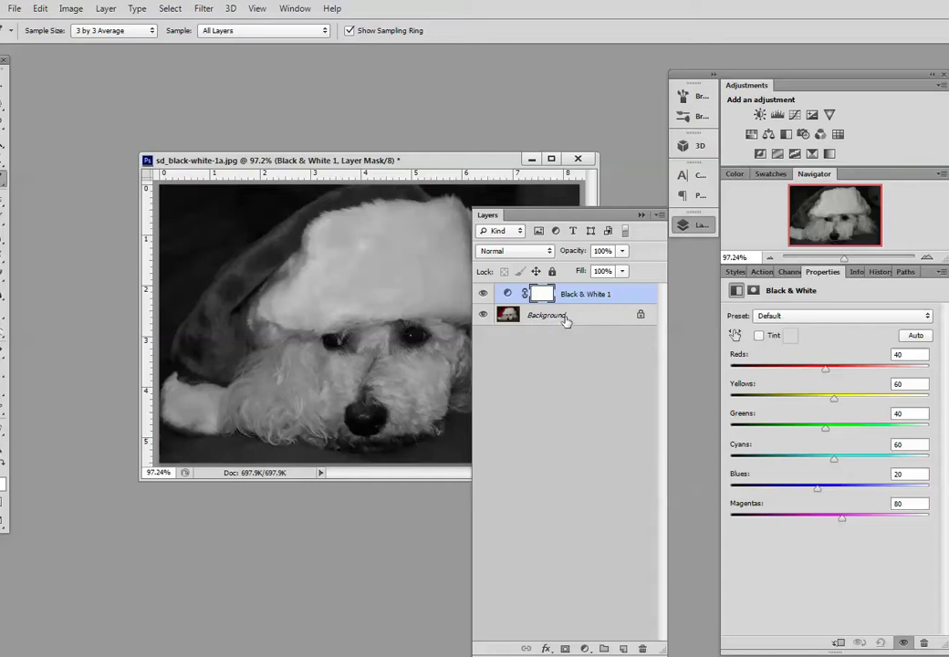
pyautogui.click(641, 215)
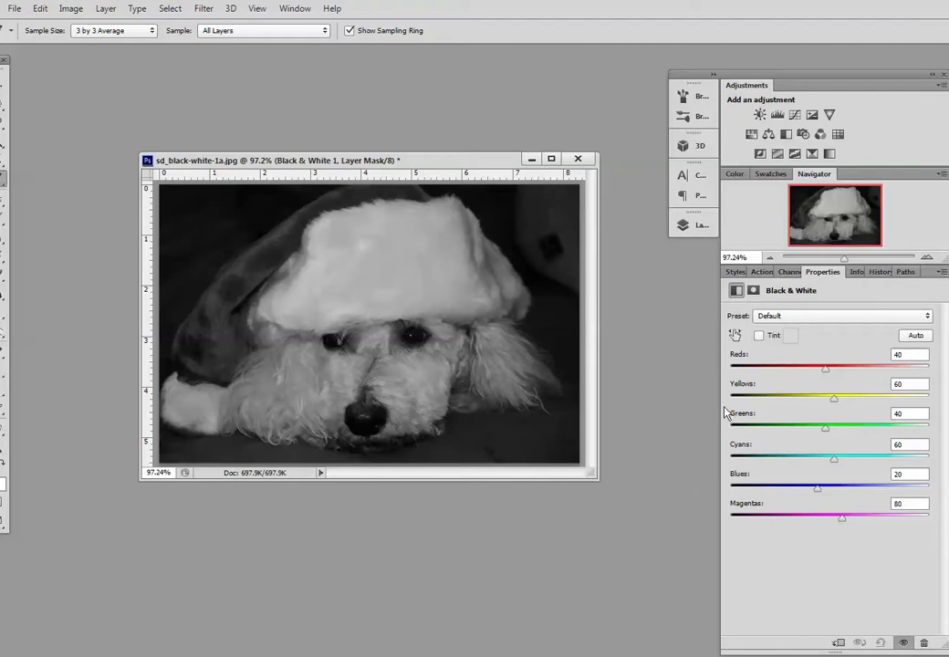
# - Preview the Black & White presets from Blue Filter through Yellow Filter and settle on Neutral Density
pyautogui.click(790, 317)
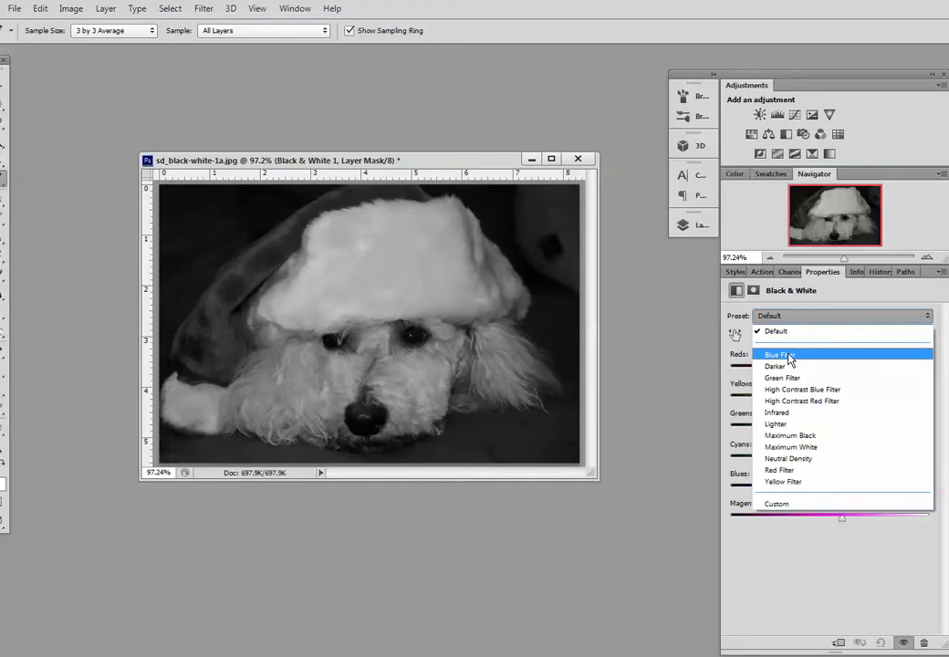
pyautogui.click(790, 356)
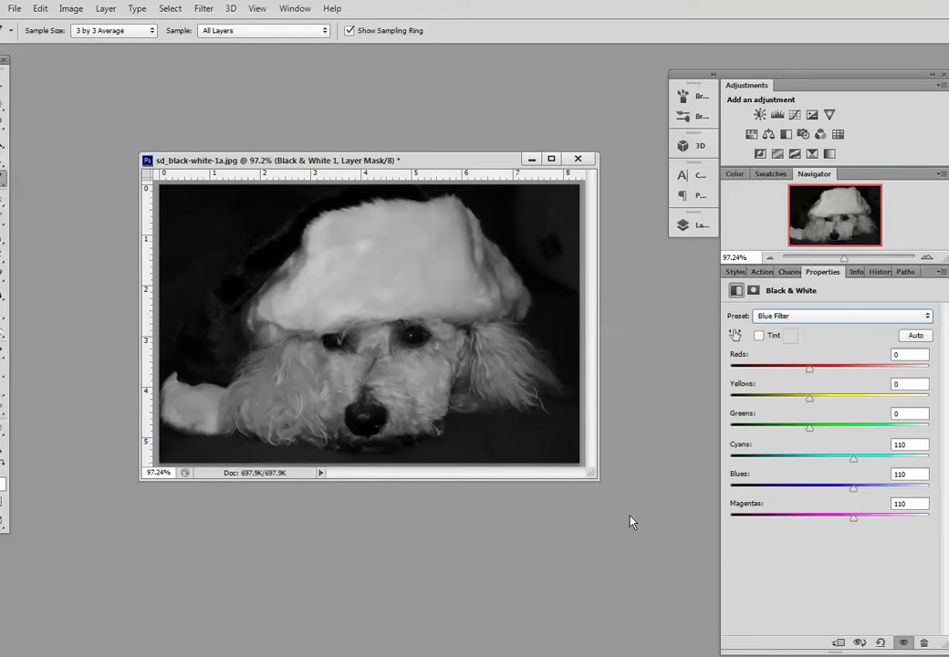
pyautogui.press('Down')
pyautogui.press('Down')
pyautogui.press('Down')
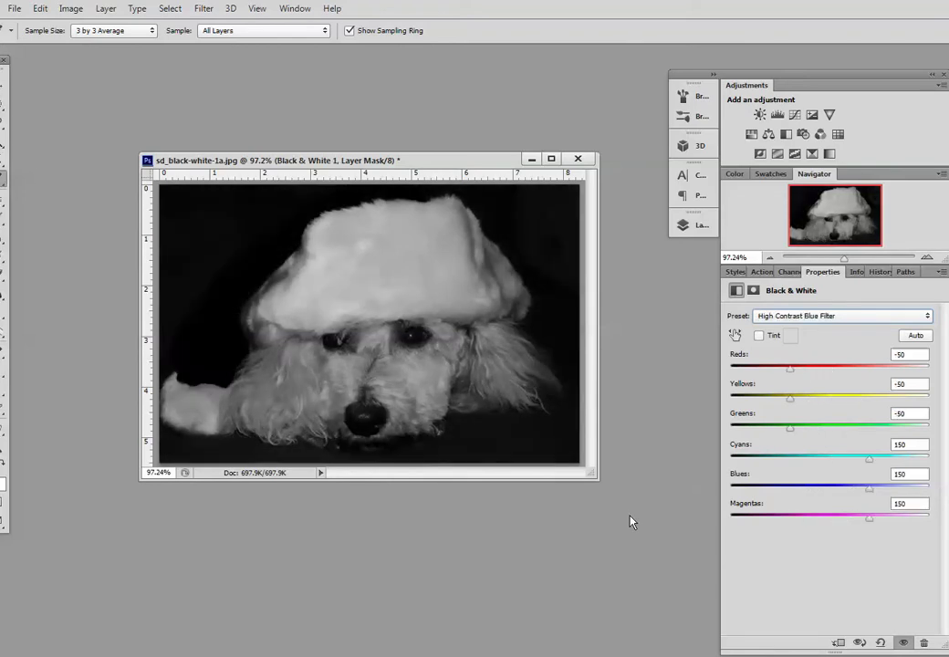
pyautogui.press('Down')
pyautogui.press('Down')
pyautogui.press('Down')
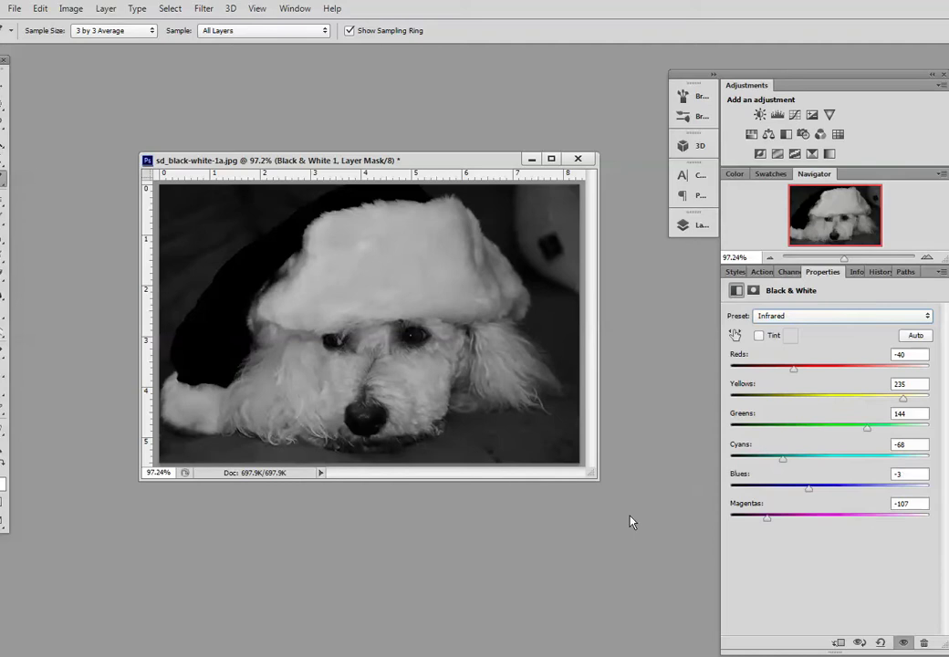
pyautogui.press('Down')
pyautogui.press('Down')
pyautogui.press('Down')
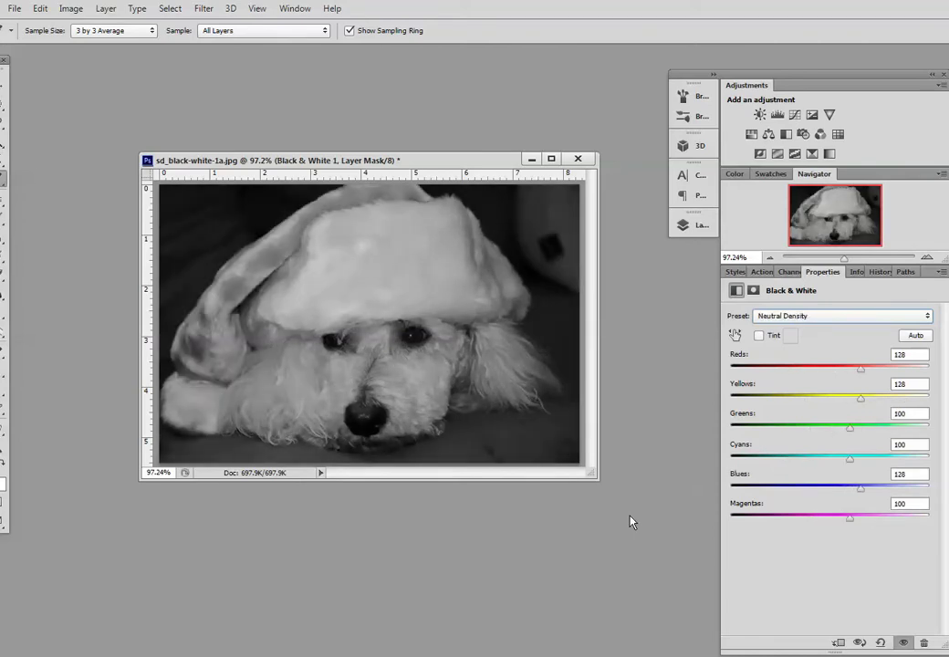
pyautogui.press('Down')
pyautogui.press('Down')
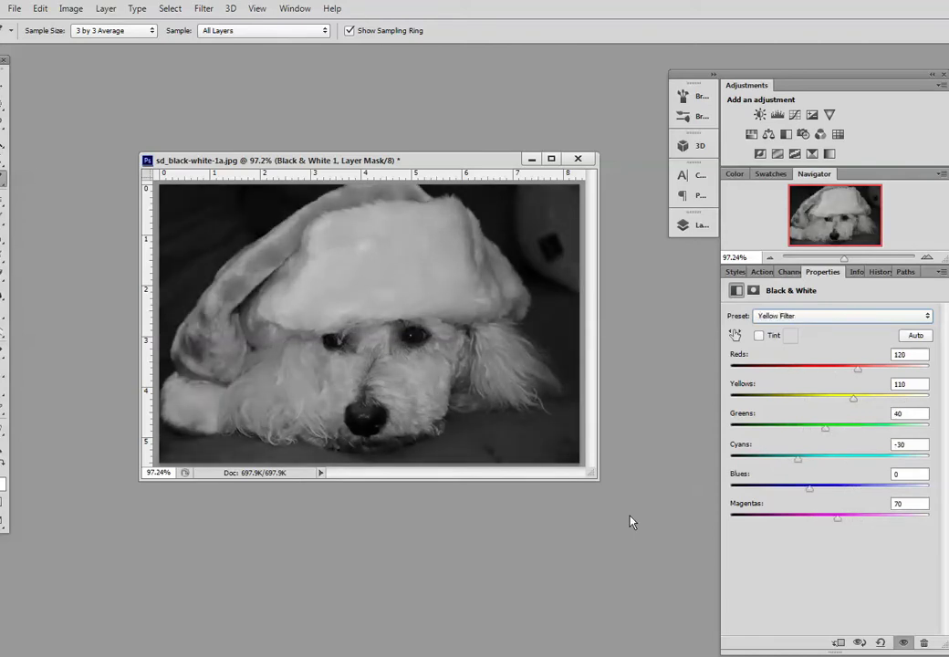
pyautogui.press('Down')
pyautogui.press('Up')
pyautogui.press('Up')
pyautogui.press('Up')
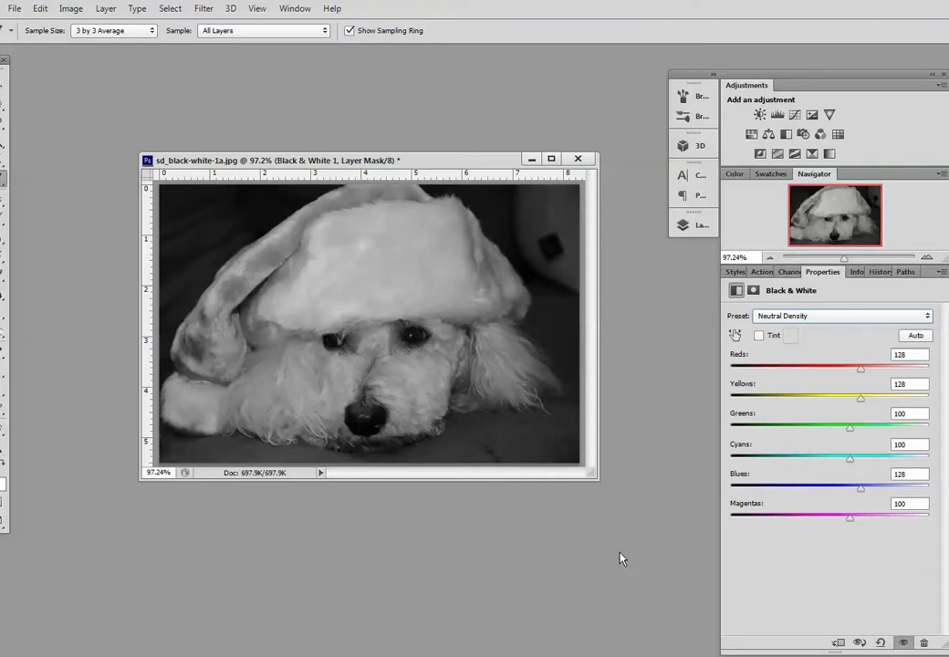
# - Try the on-image adjustment on the red part of the hat, and set the Reds value to 135
pyautogui.click(735, 336)
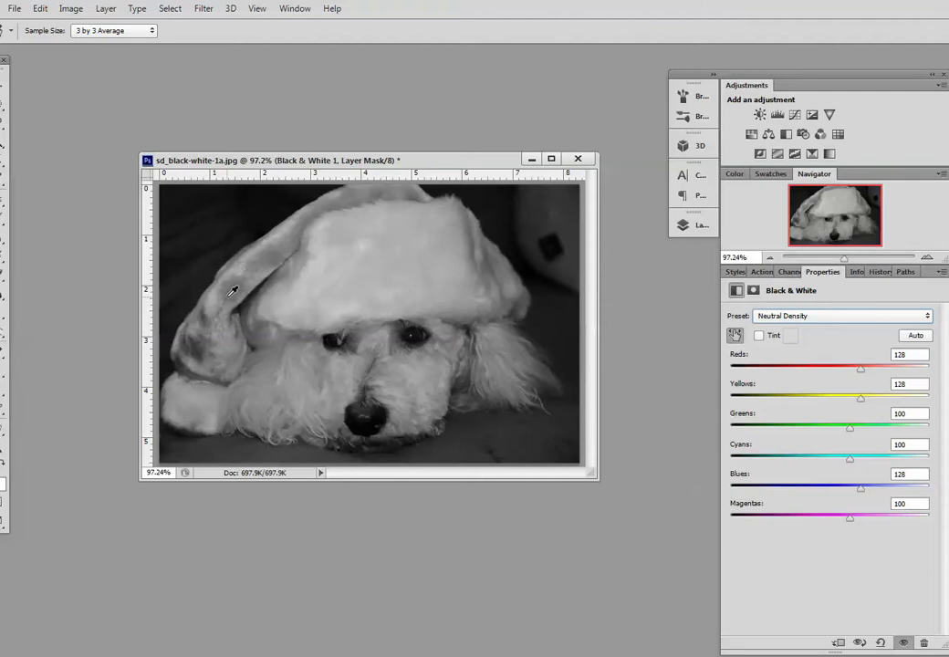
pyautogui.moveTo(233, 291); pyautogui.dragTo(334, 328)
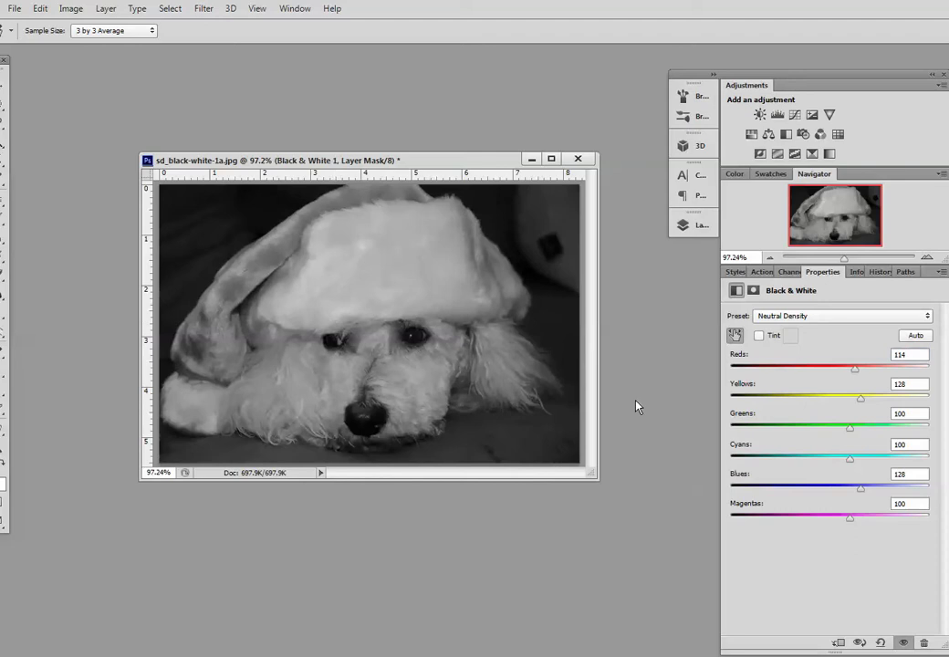
pyautogui.moveTo(851, 377); pyautogui.dragTo(864, 378)
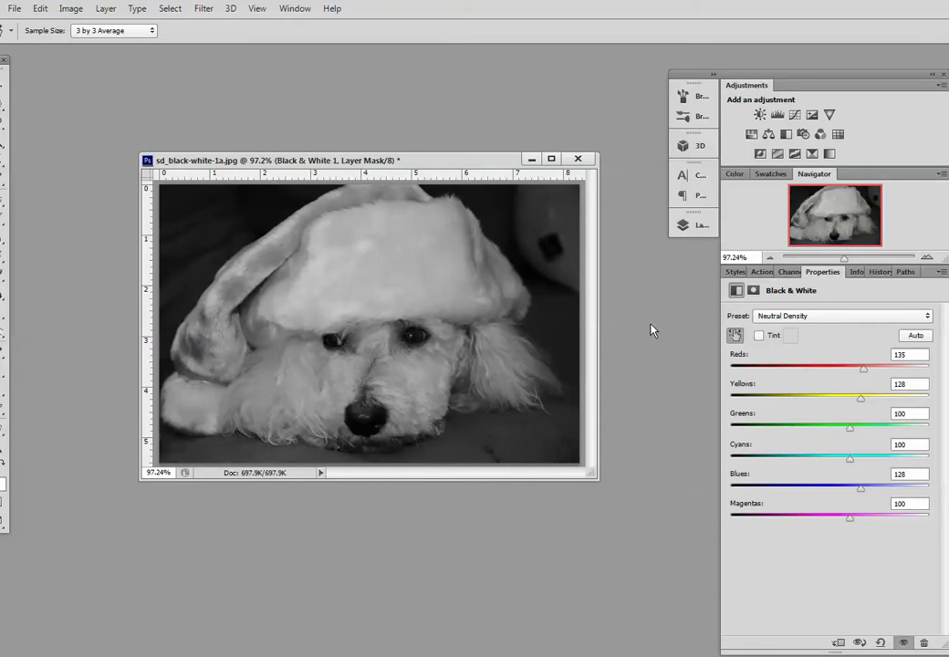
# - Add a Levels adjustment layer with the white input level at 217, and compare the image with the layer hidden and shown
pyautogui.click(687, 226)
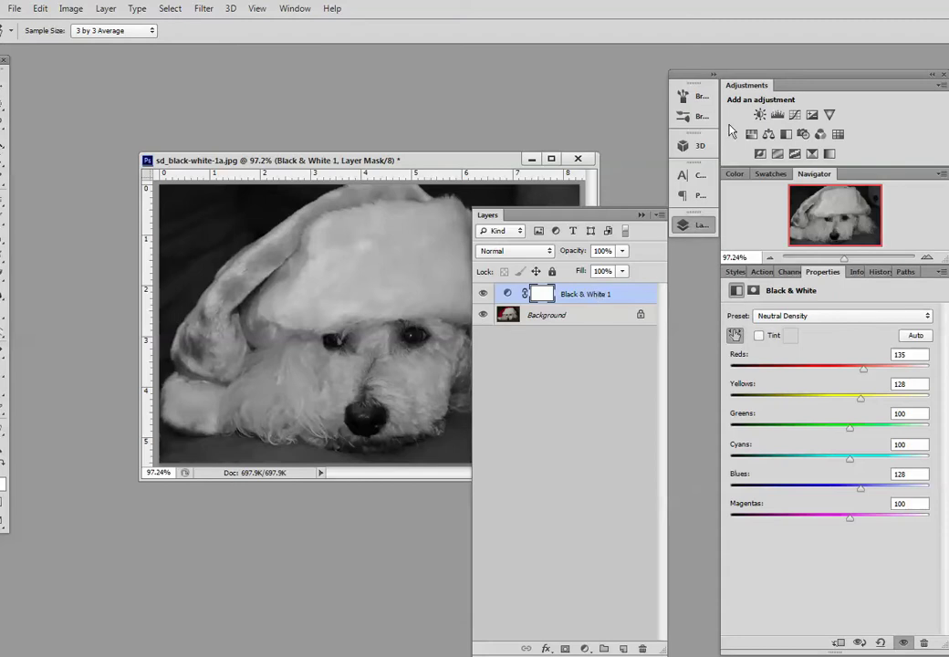
pyautogui.click(777, 114)
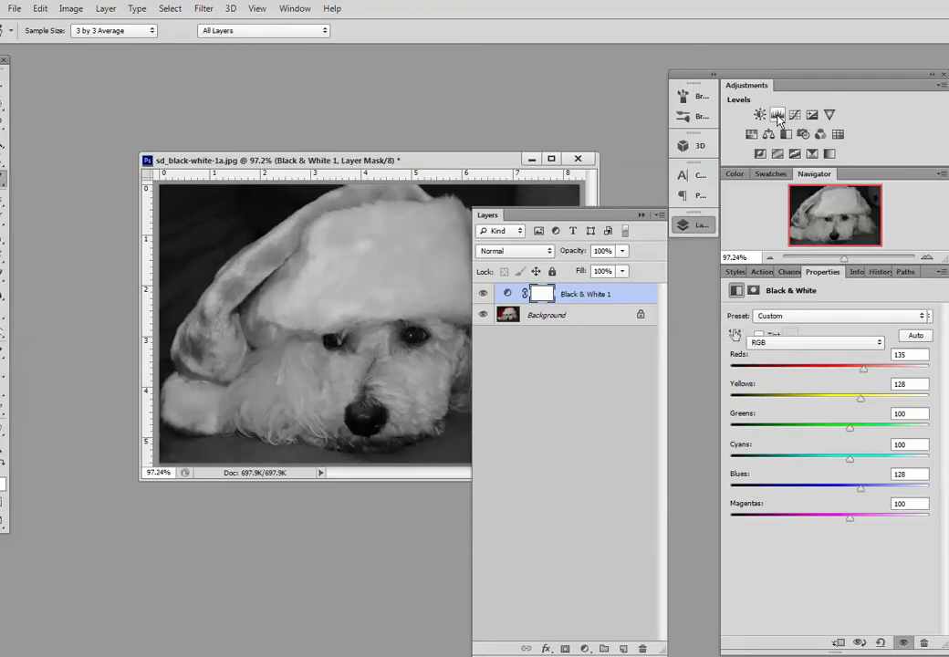
pyautogui.moveTo(388, 159); pyautogui.dragTo(285, 123)
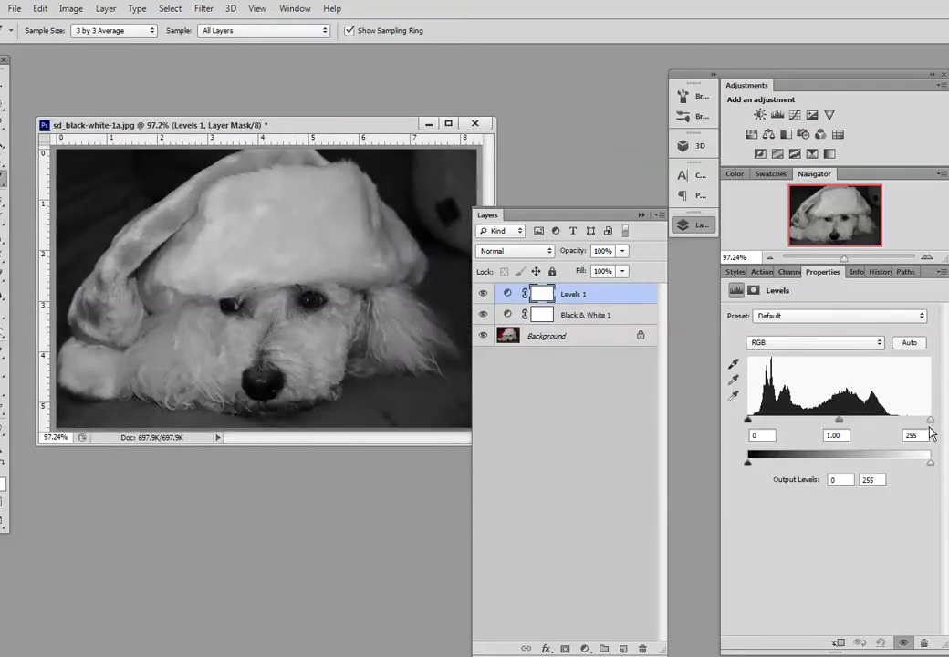
pyautogui.moveTo(930, 420); pyautogui.dragTo(903, 424)
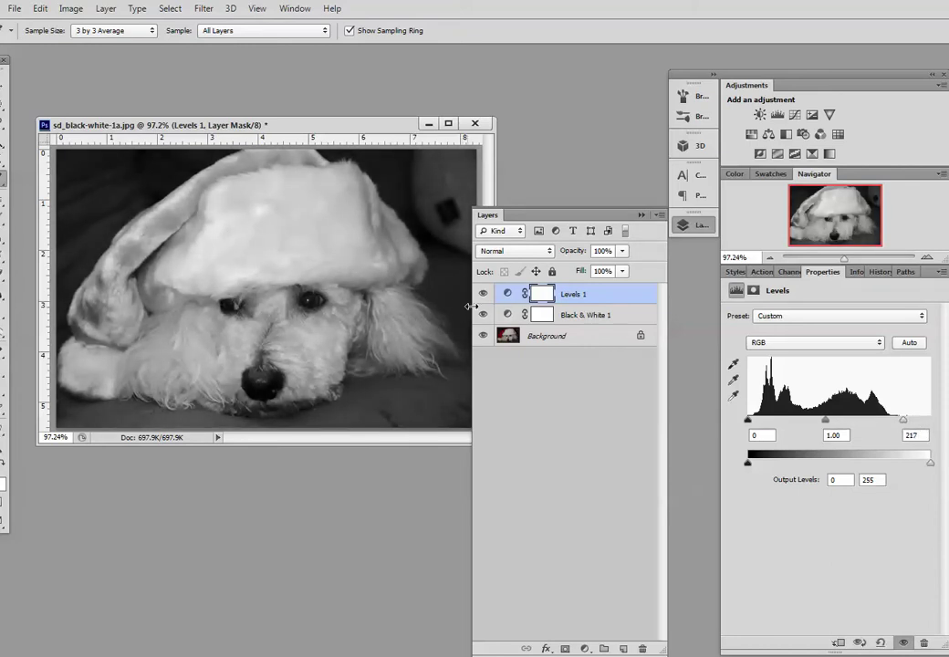
pyautogui.click(484, 294)
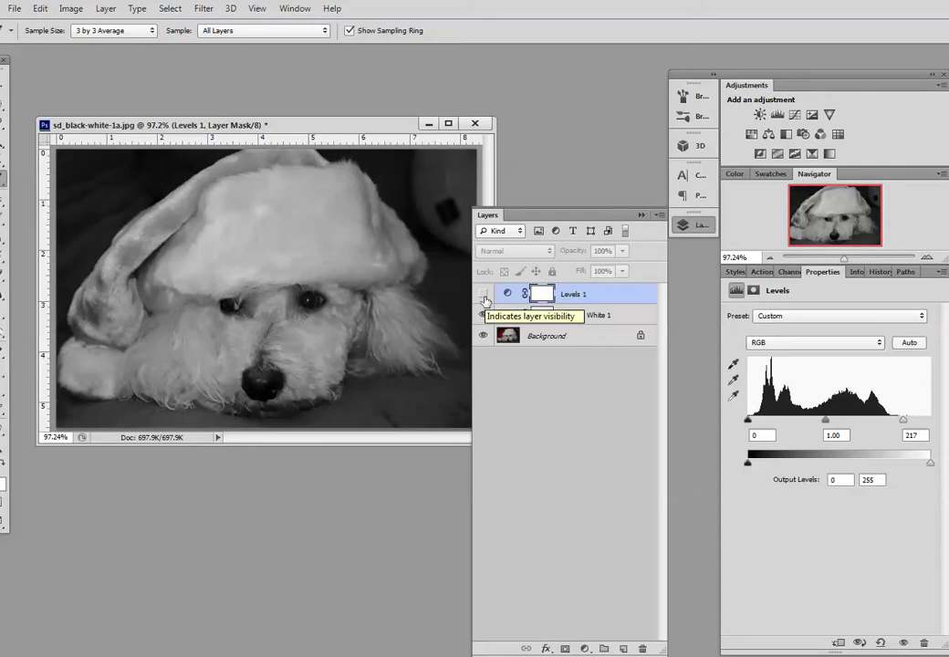
pyautogui.click(484, 295)
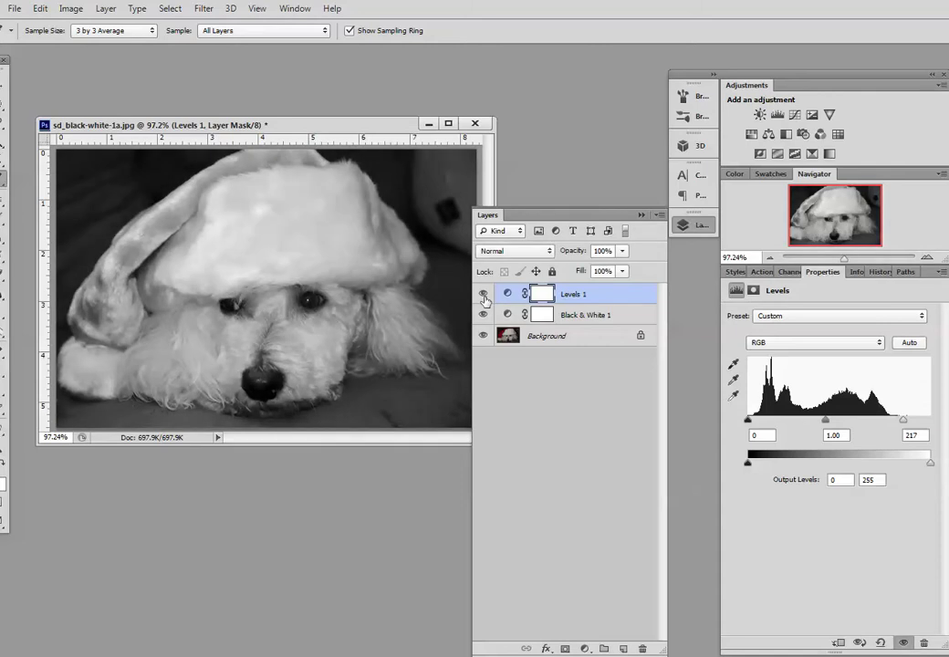
# - Reposition and enlarge the document window so the whole photo is visible with a margin around it
pyautogui.click(640, 214)
pyautogui.moveTo(387, 129); pyautogui.dragTo(512, 155)
pyautogui.moveTo(613, 467); pyautogui.dragTo(647, 533)
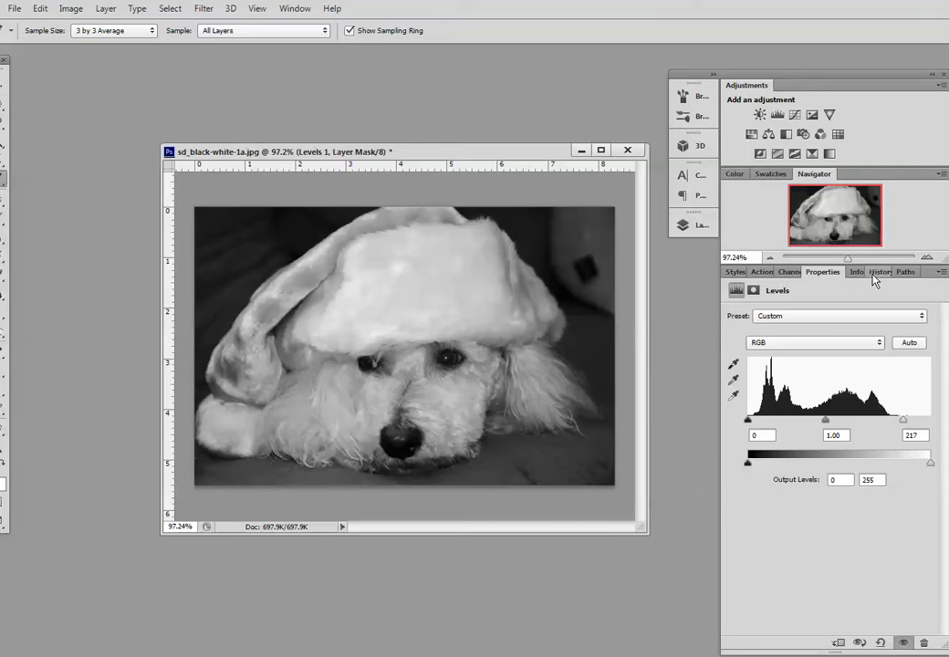
# - Turn on Tint for the Black & White layer and inspect the tint colour without changing it
pyautogui.click(710, 234)
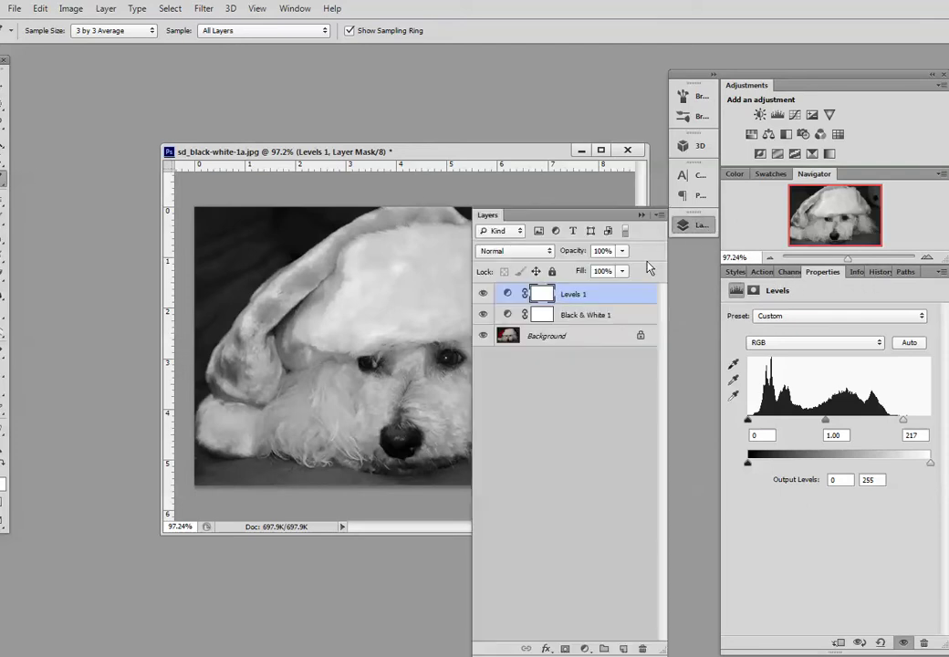
pyautogui.click(607, 320)
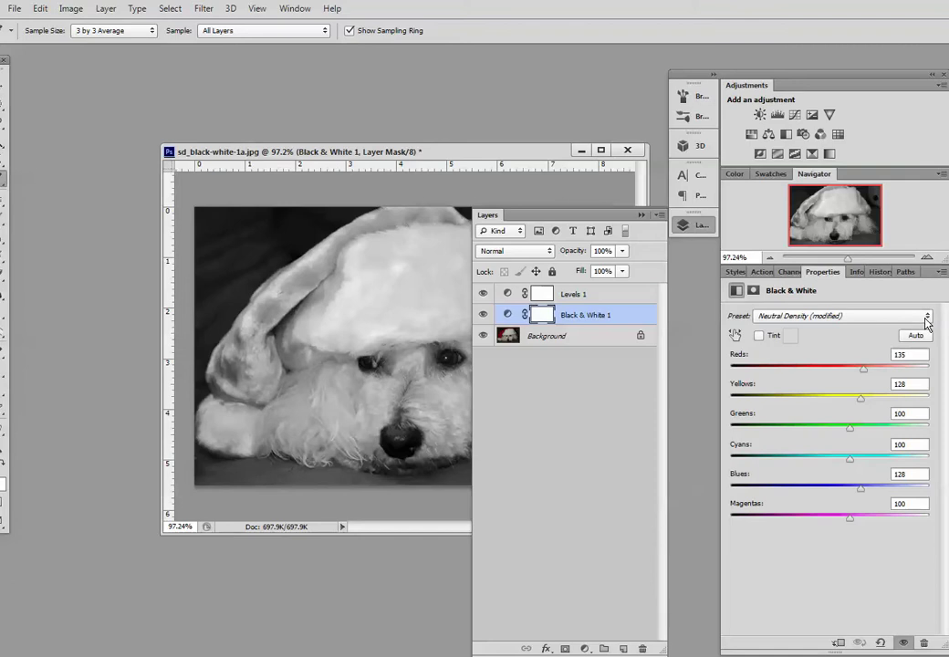
pyautogui.click(759, 337)
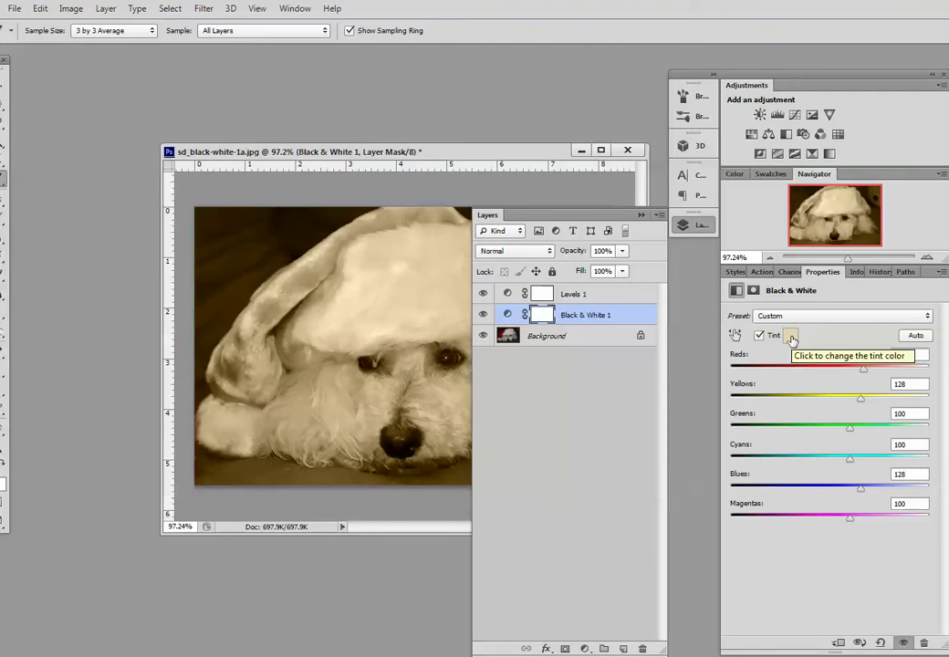
pyautogui.click(790, 337)
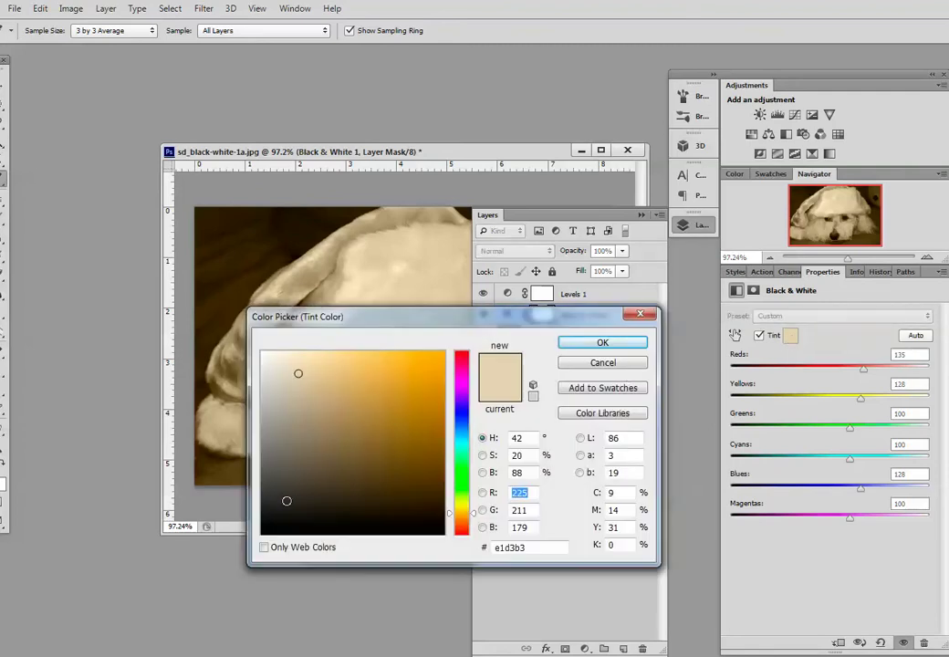
pyautogui.click(595, 365)
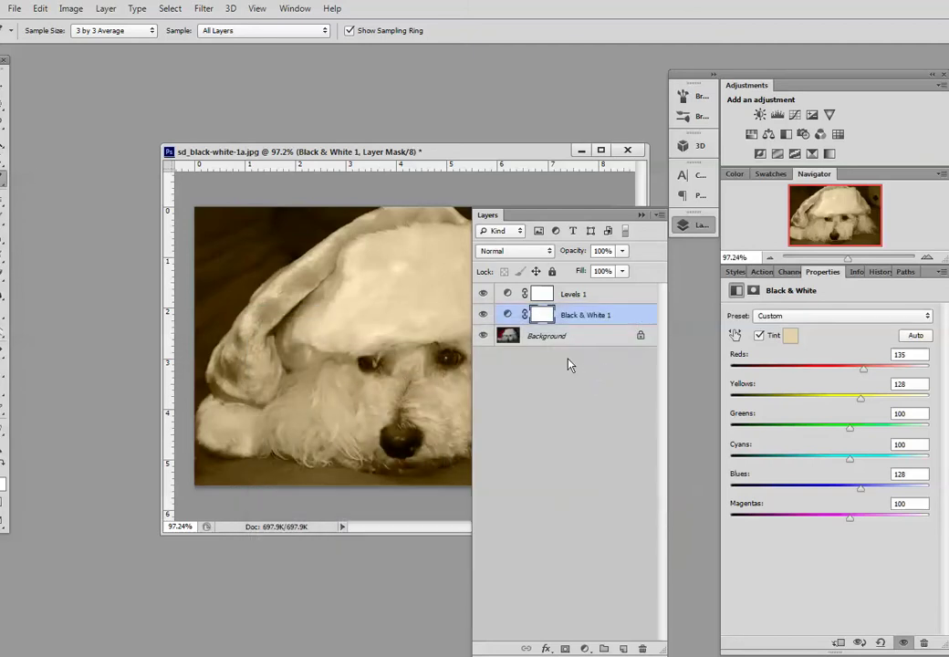
pyautogui.click(641, 216)
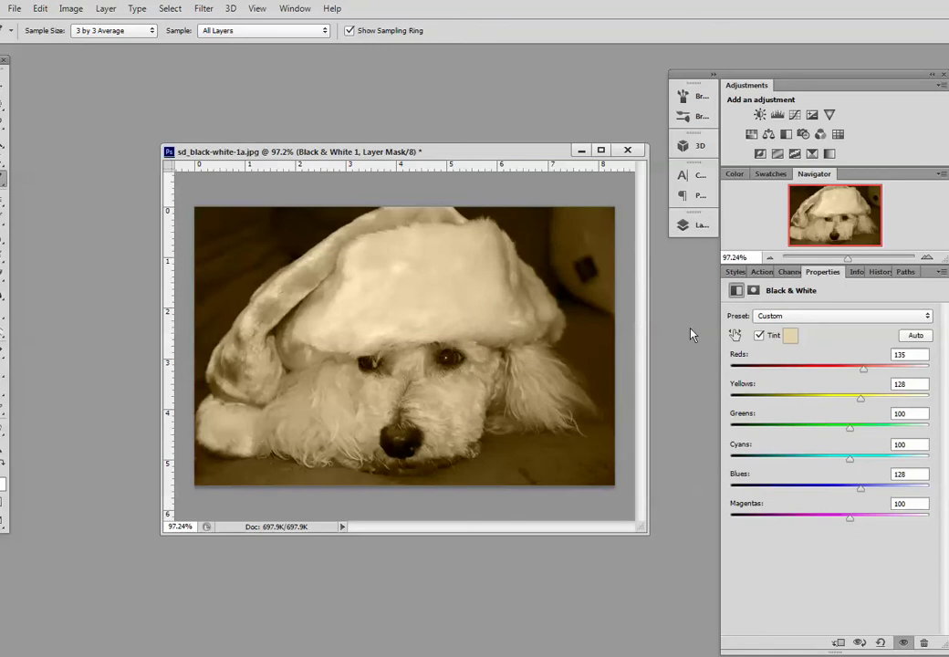
# - Use on-image adjustment on the tinted photo to set Reds to 128, Blues to 63 and Yellows to 166
pyautogui.click(736, 335)
pyautogui.moveTo(335, 333); pyautogui.dragTo(272, 333)
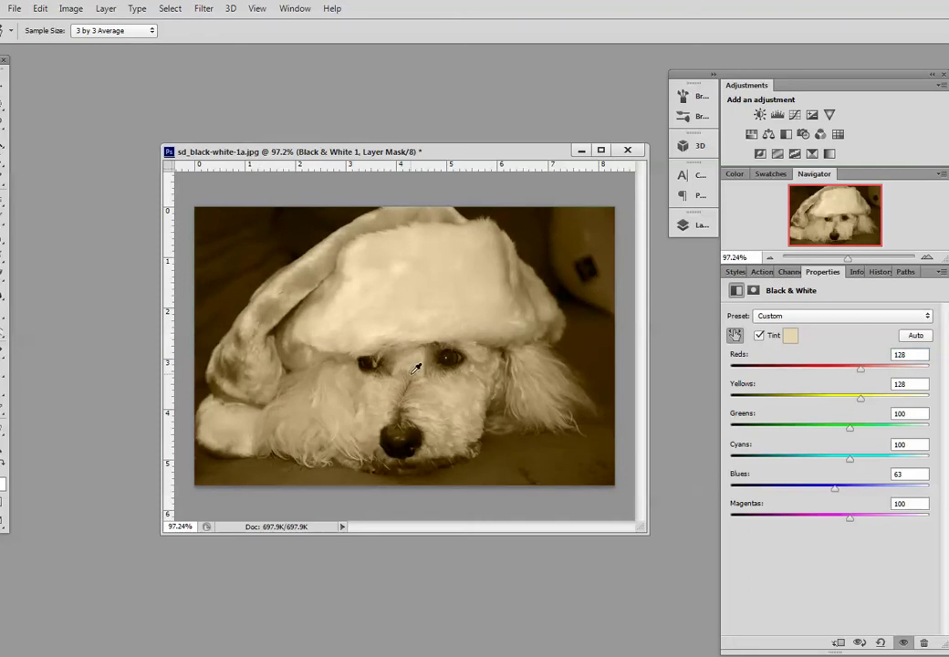
pyautogui.moveTo(449, 394); pyautogui.dragTo(463, 417)
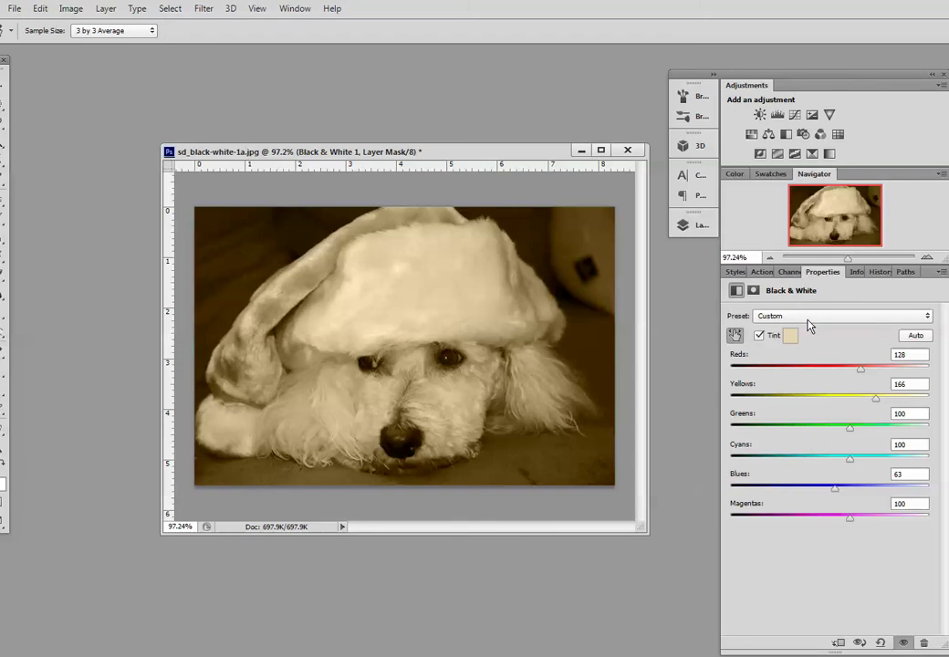
# - Reset the Black & White adjustment to the Default preset
pyautogui.click(871, 319)
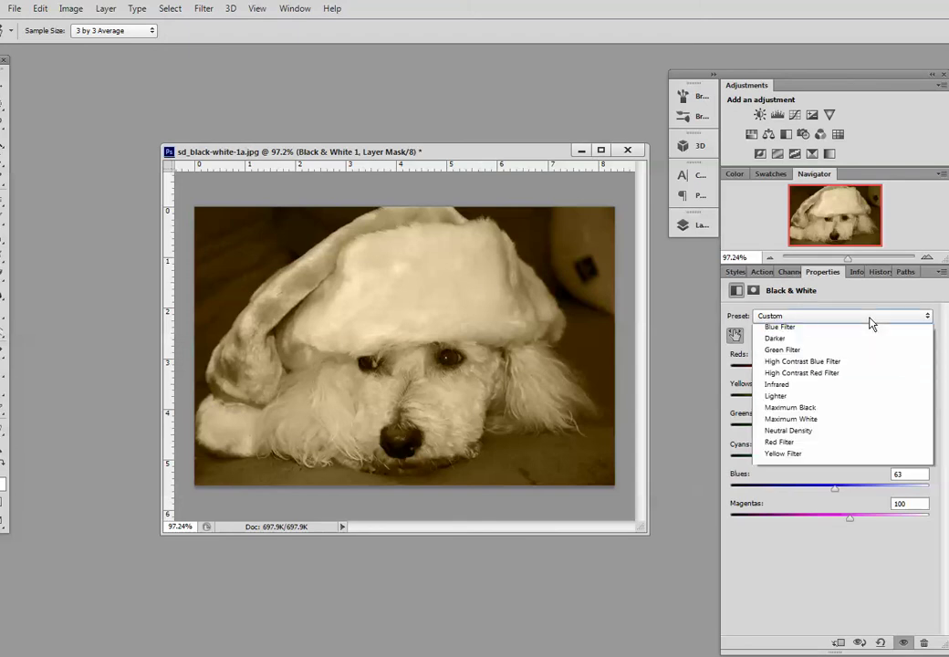
pyautogui.click(806, 332)
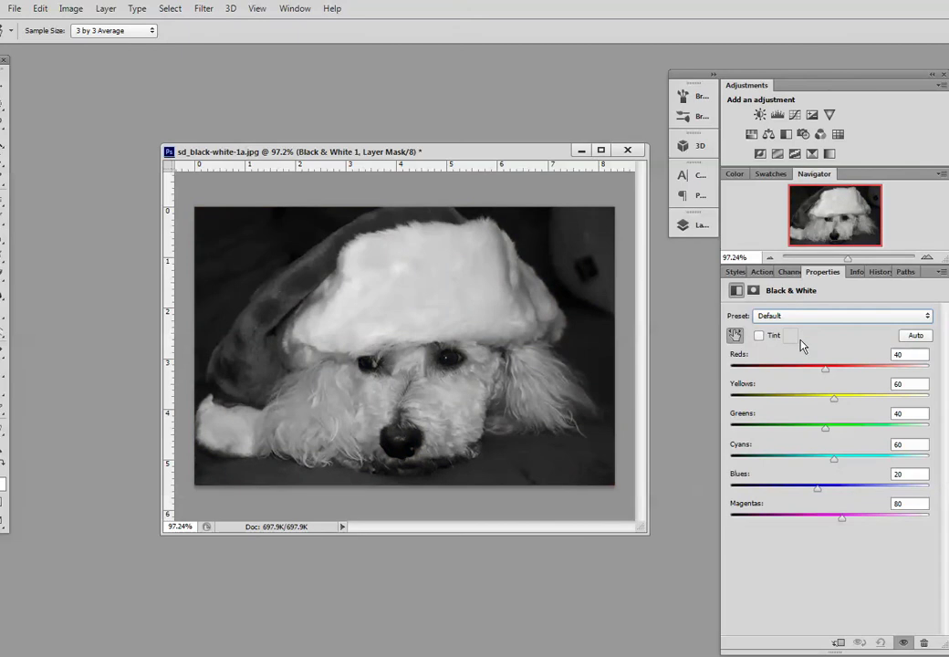